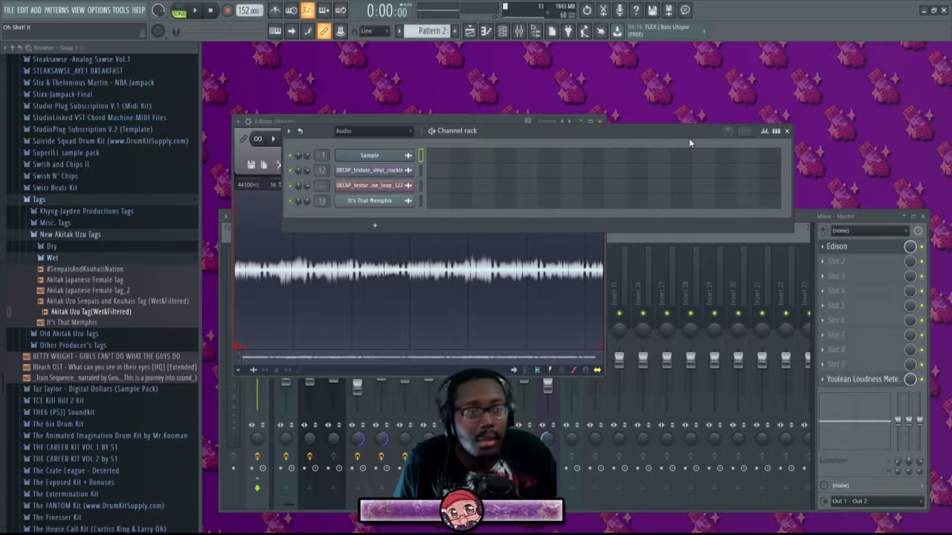
- Show all channels in the channel rack and reposition the rack window
left_click(363, 133)
left_click(363, 142)
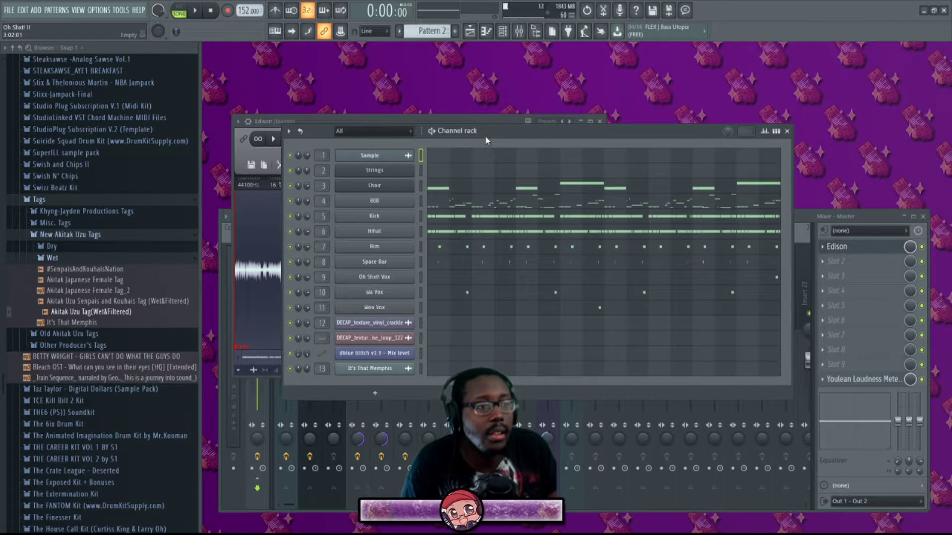
left_click_drag(514, 133, 486, 129)
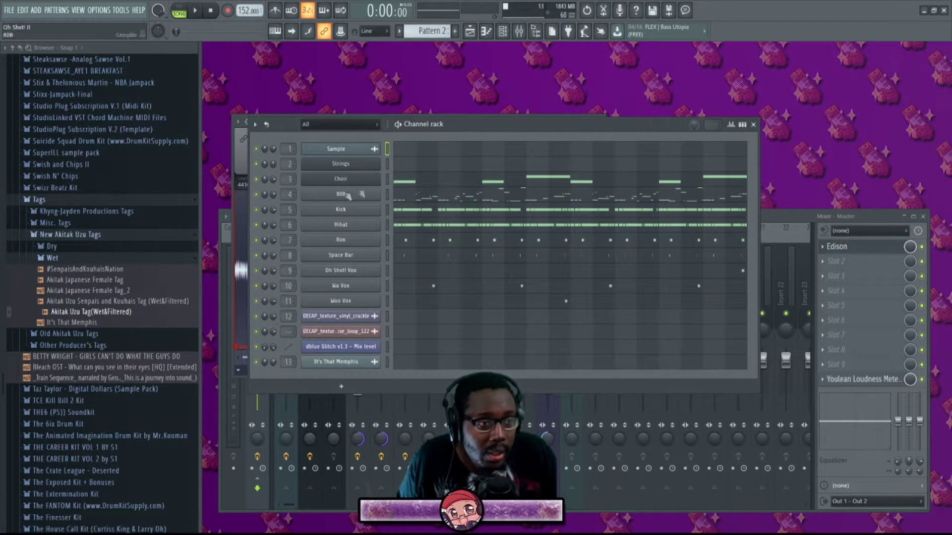
- Solo the 808 channel and play Pattern 2 to hear the bass line alone
right_click(256, 194)
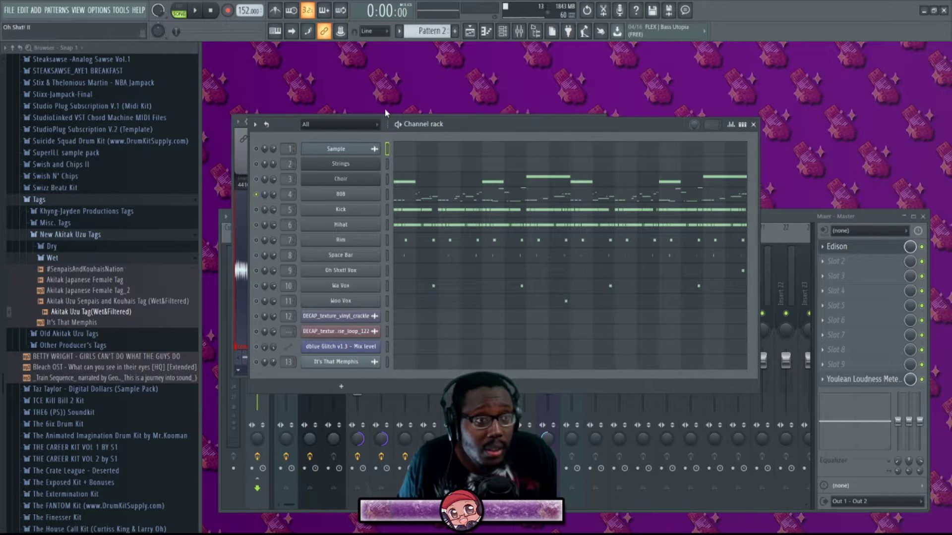
key("space")
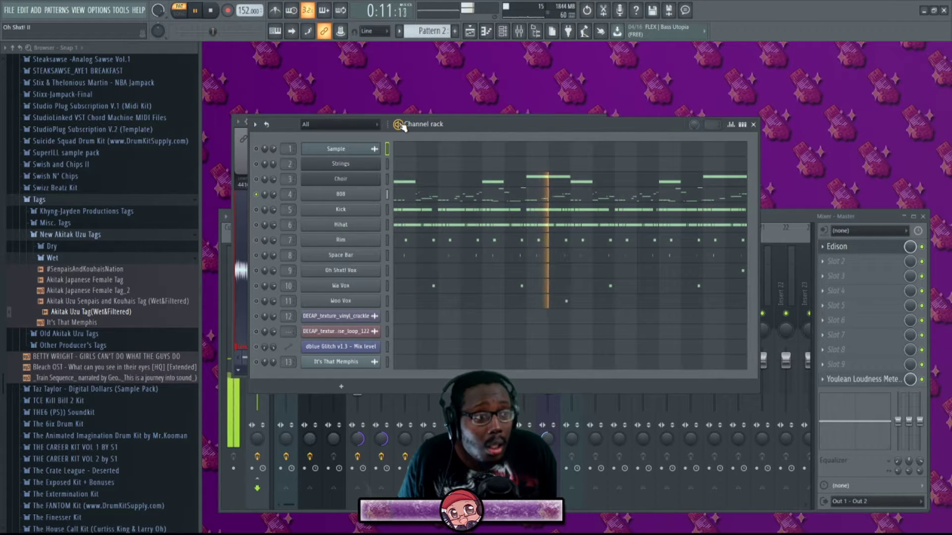
key("space")
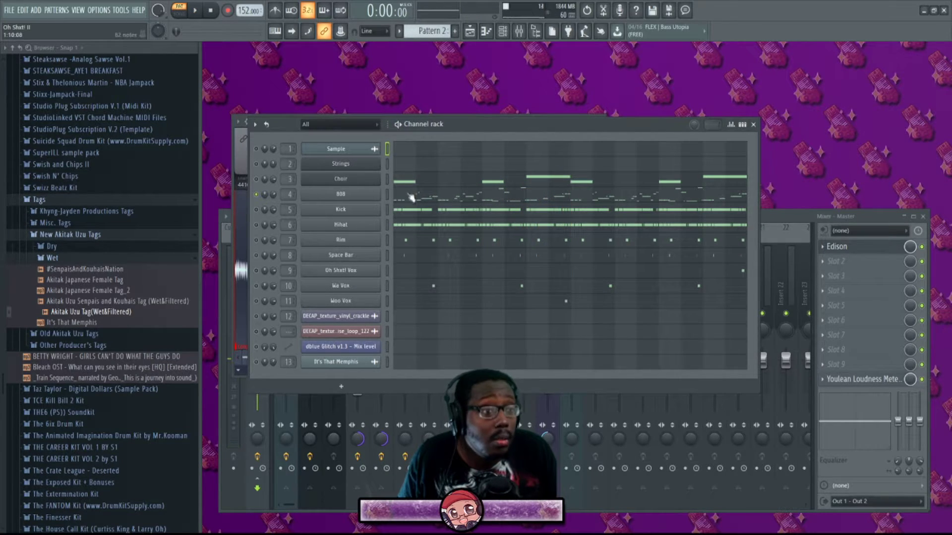
- Open the 808's notes in the piano roll and view the channel's volume envelope settings
left_click(411, 198)
scroll(444, 89, "down", 4)
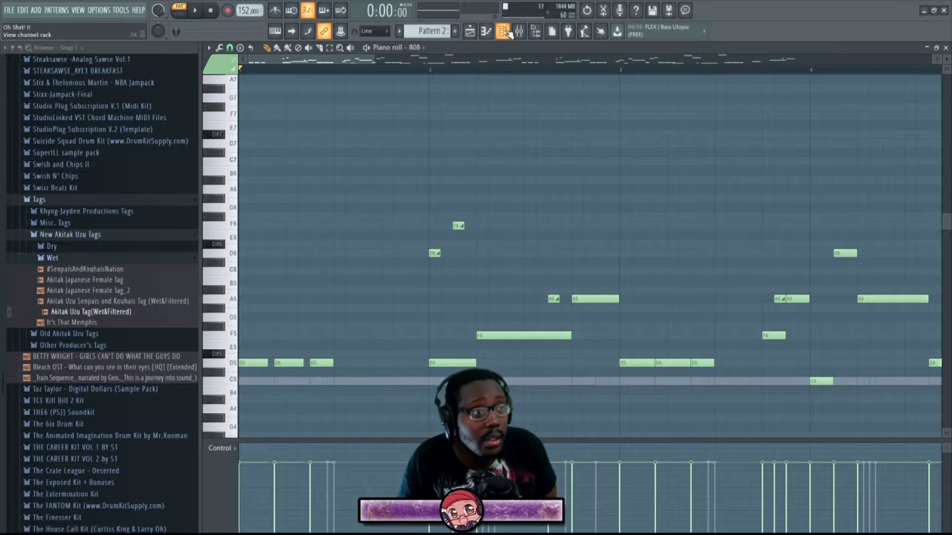
key("F6")
left_click(347, 198)
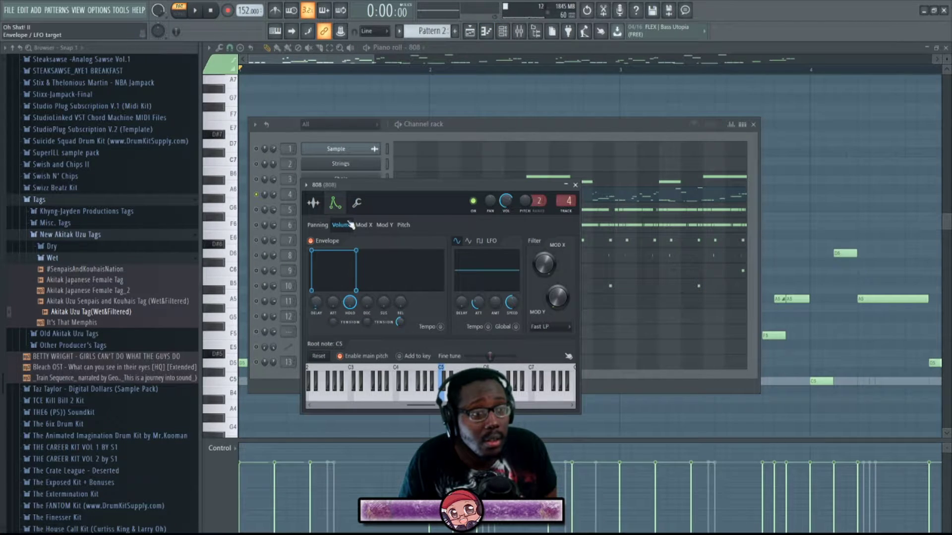
- Play the 808 together with the Kick and open the 808's miscellaneous channel functions
left_click(473, 125)
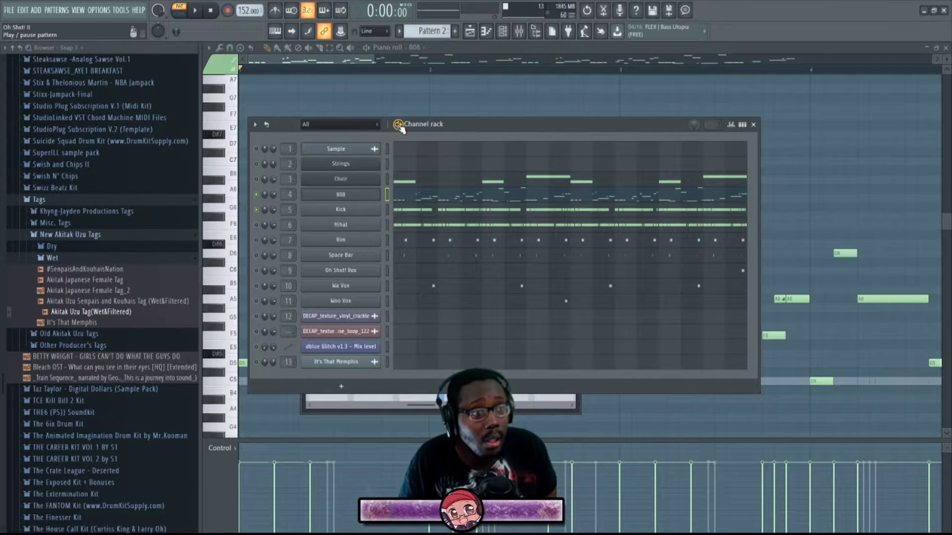
key("space")
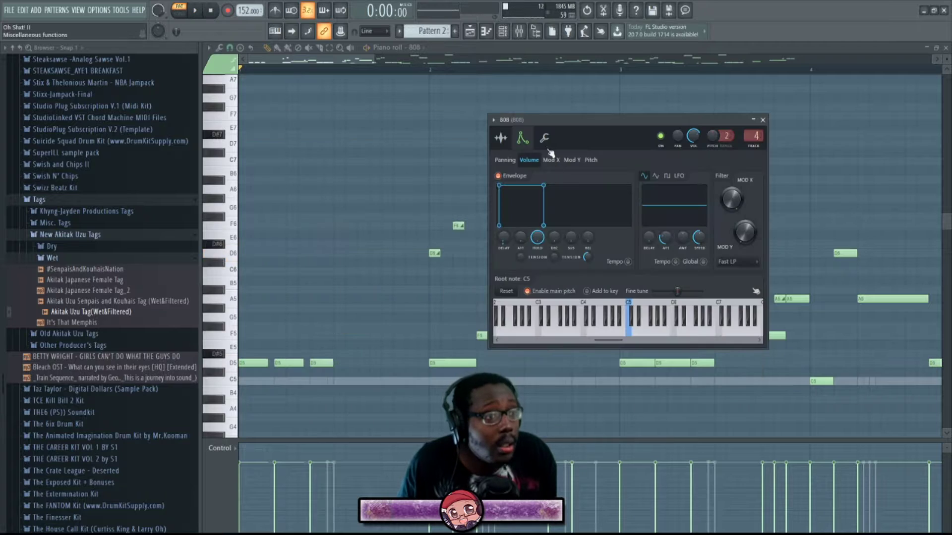
left_click(544, 137)
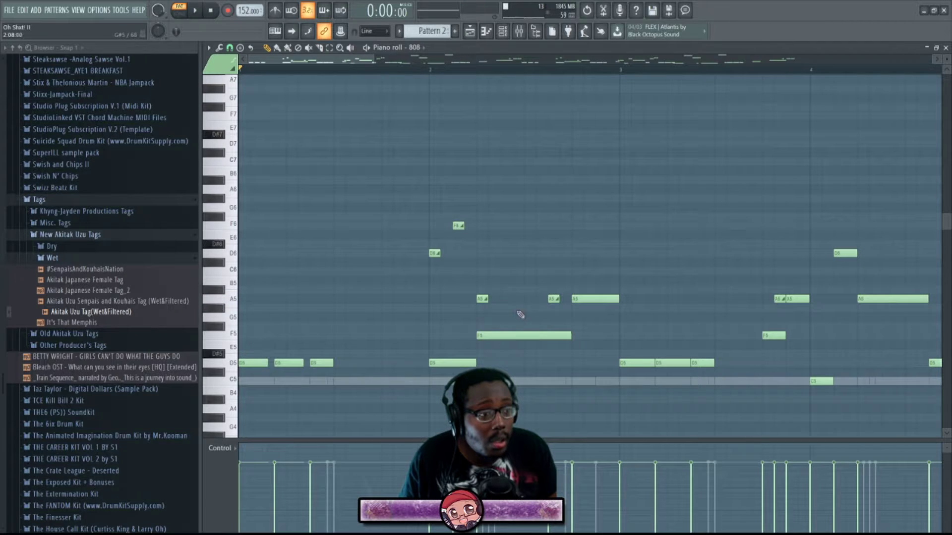
- Try a short F5 slide note over the long F5 note in bar 2 of the 808 and play from bar 2
left_click(519, 316)
left_click_drag(518, 317, 529, 336)
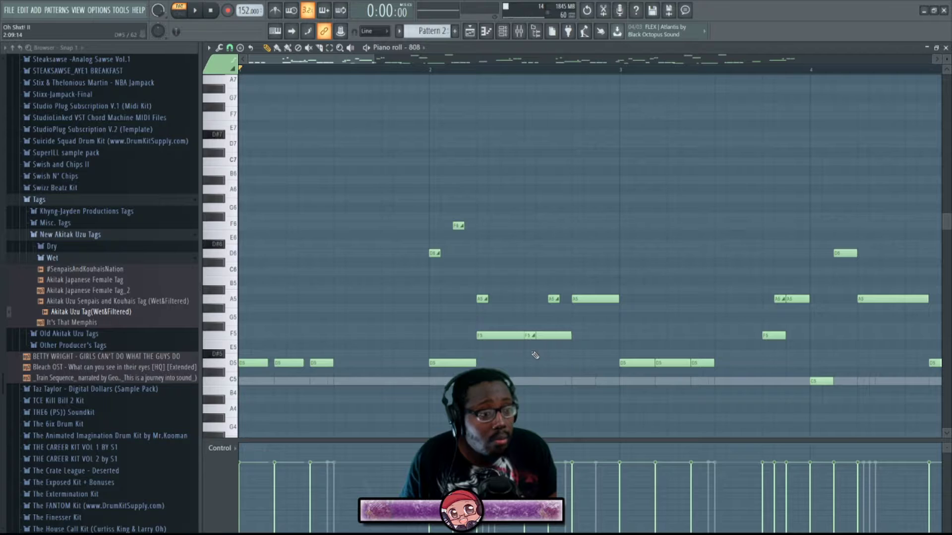
left_click(431, 68)
key("space")
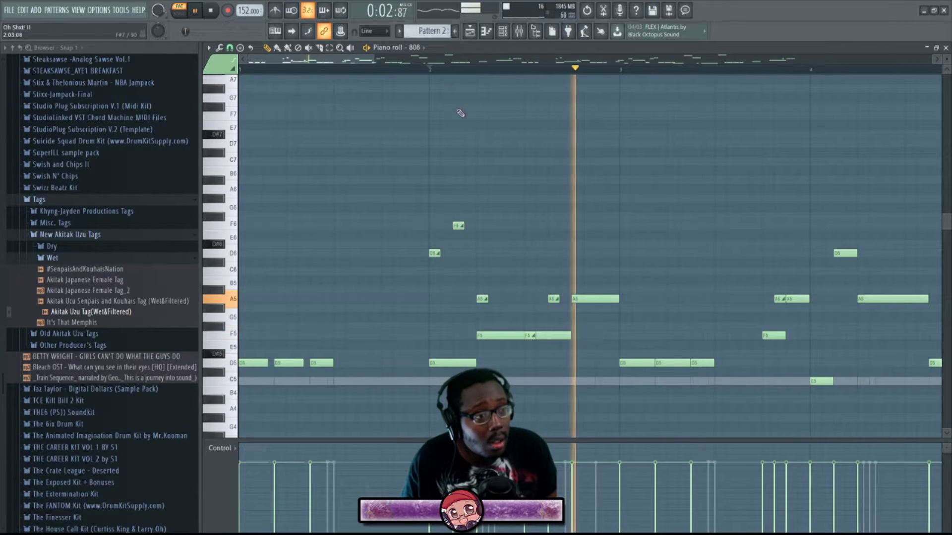
key("space")
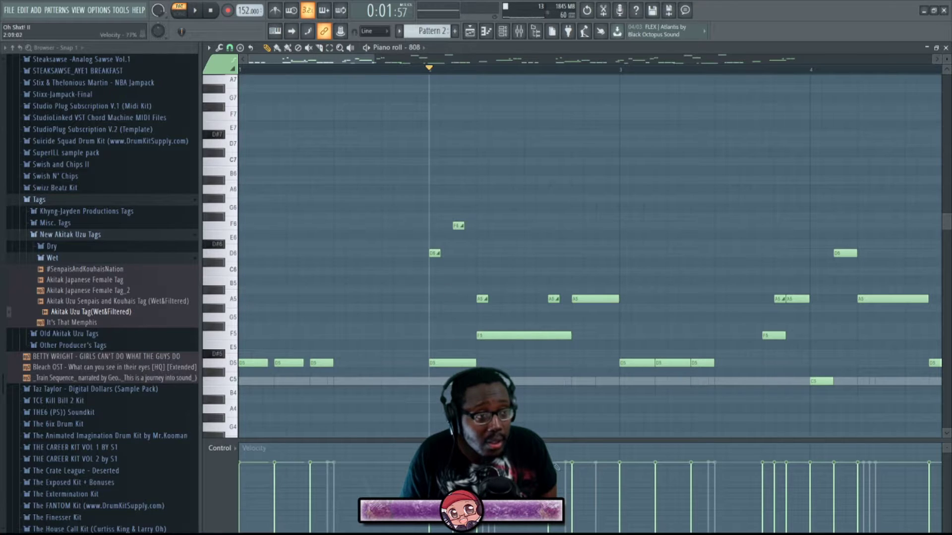
- Play Pattern 2 with all channels enabled and stop it
key("space")
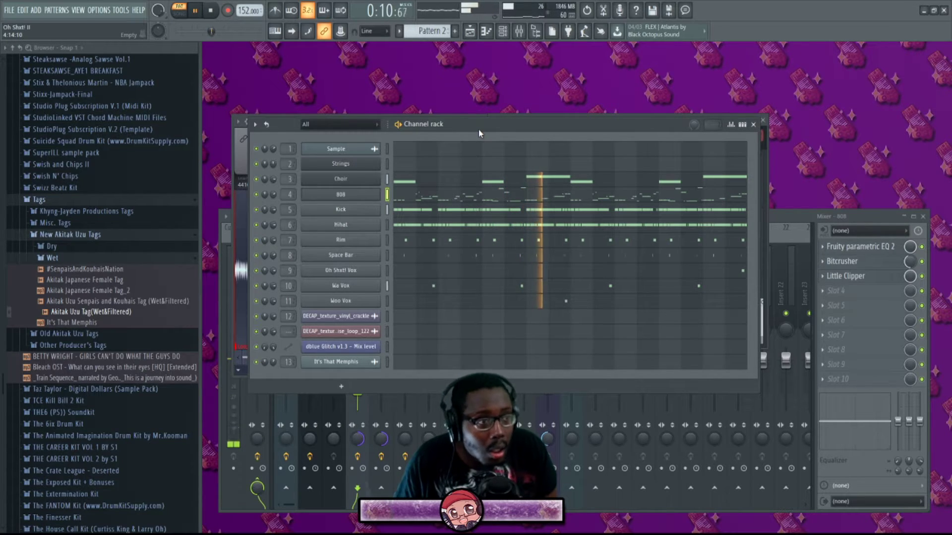
key("space")
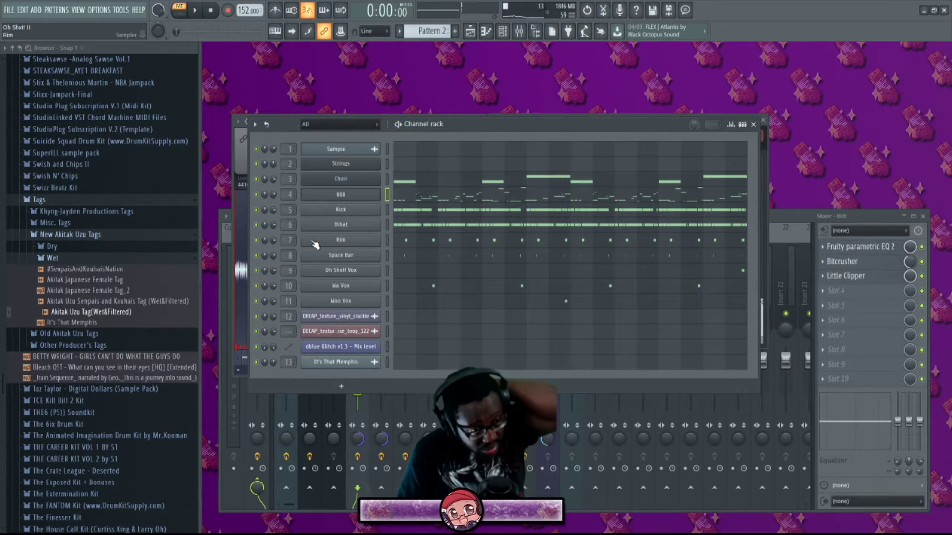
- Inspect the Strings channel's Xpand!2 instrument, close it and select the Choir channel
left_click(337, 156)
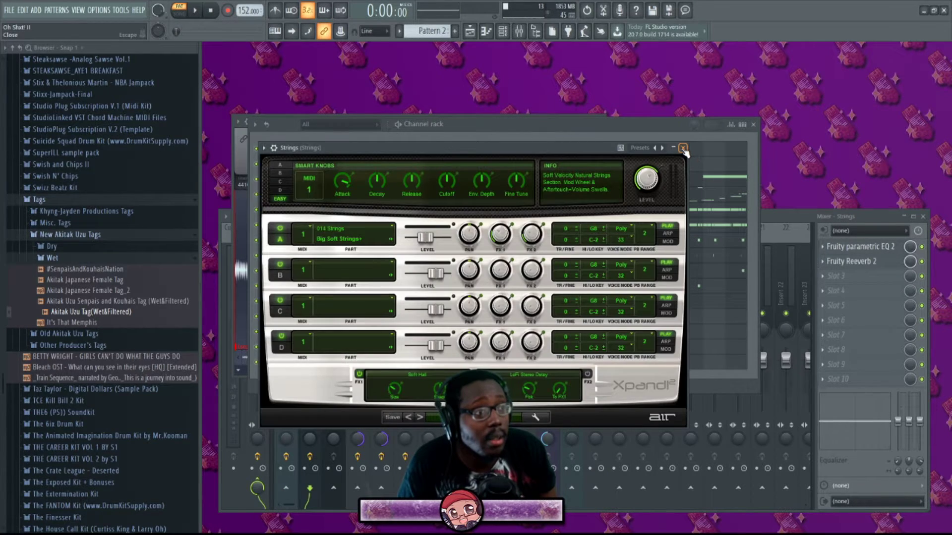
left_click(682, 148)
left_click(354, 180)
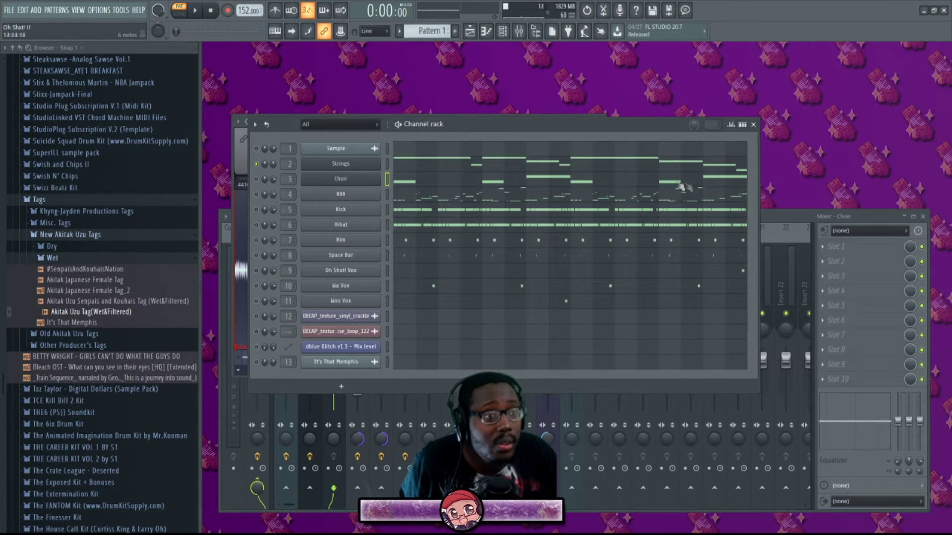
- Play the soloed Strings in Pattern 1 while inspecting their Xpand!2 instrument and Fruity parametric EQ 2, and return to the channel rack
key("space")
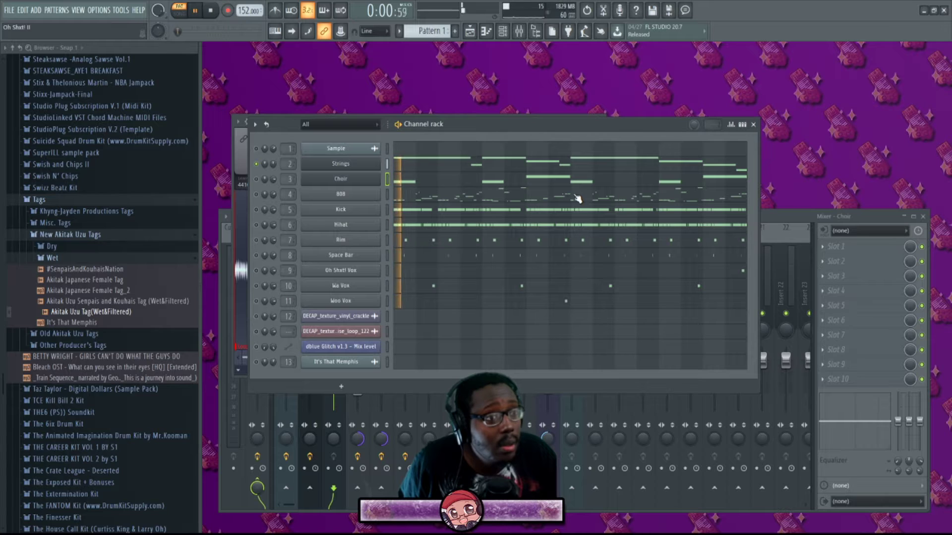
left_click(342, 164)
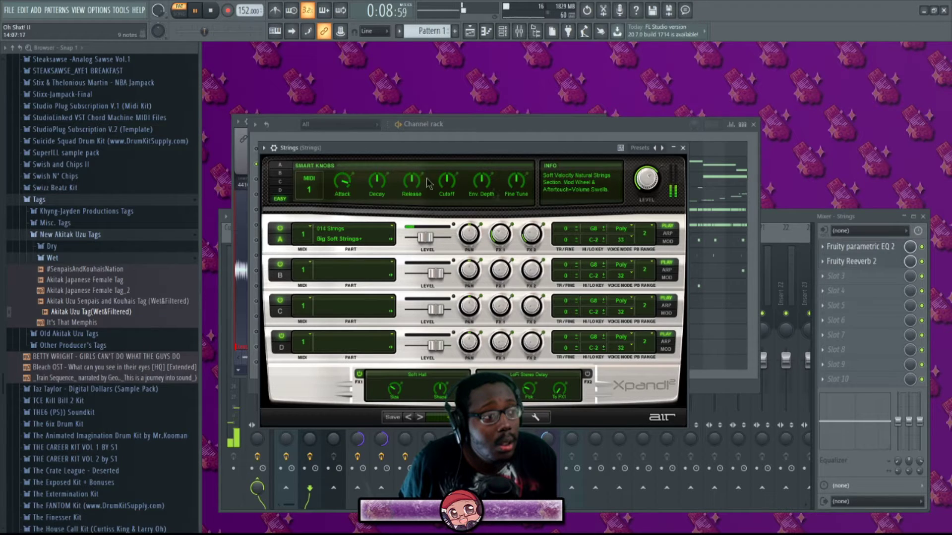
left_click(885, 249)
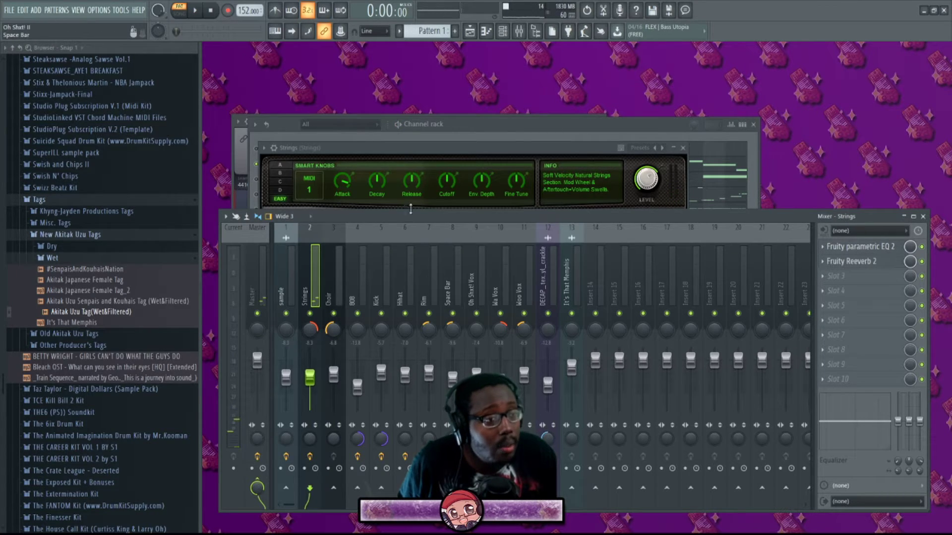
left_click(682, 148)
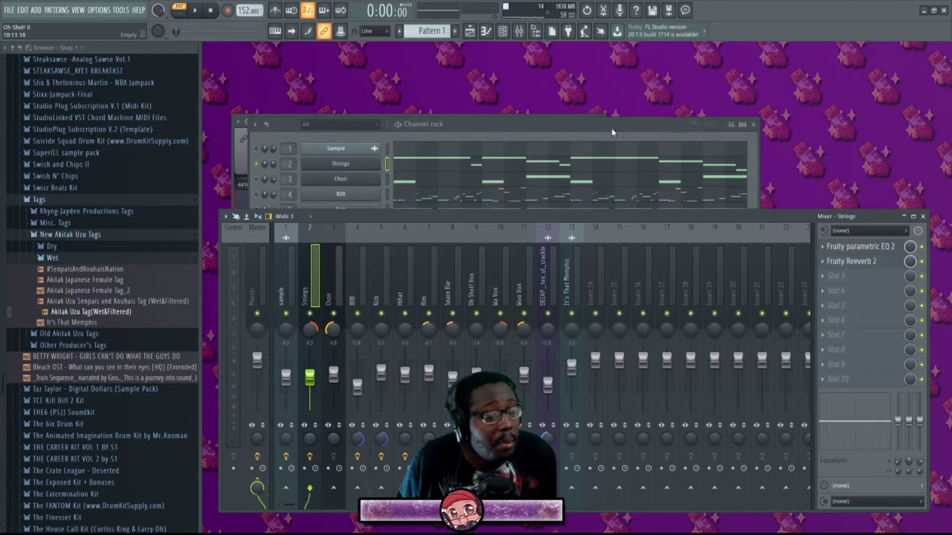
left_click(611, 128)
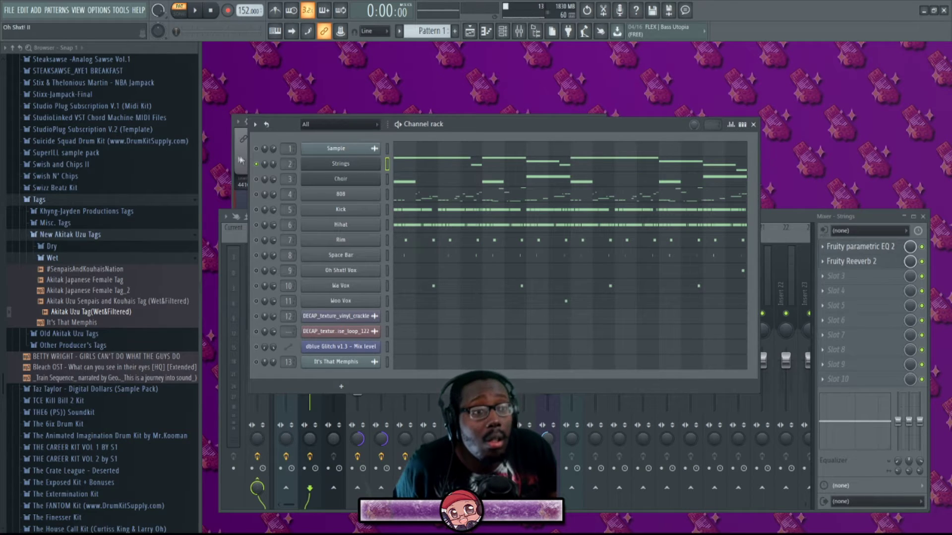
- Open the playlist, unmute Track 5 and play the song from the start to hear its clips, and mute the track again
key("F5")
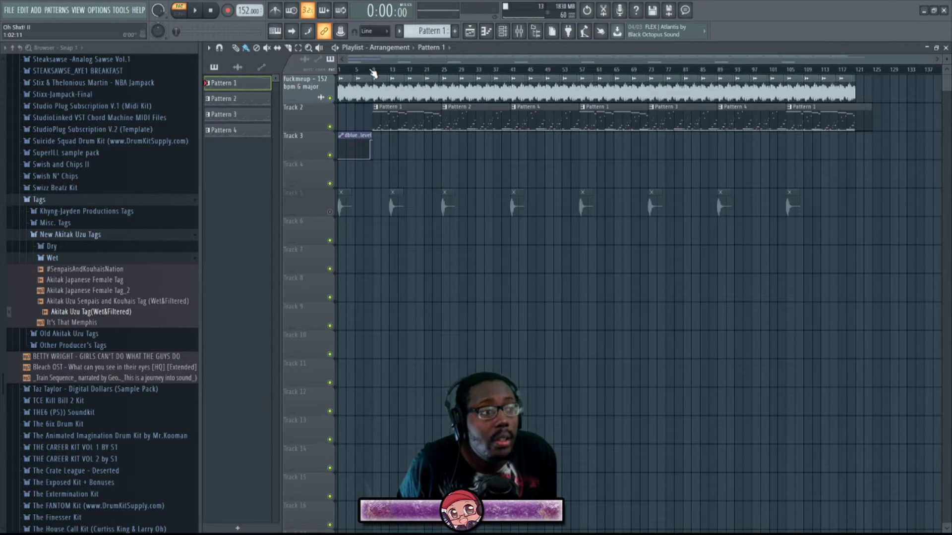
left_click(330, 212)
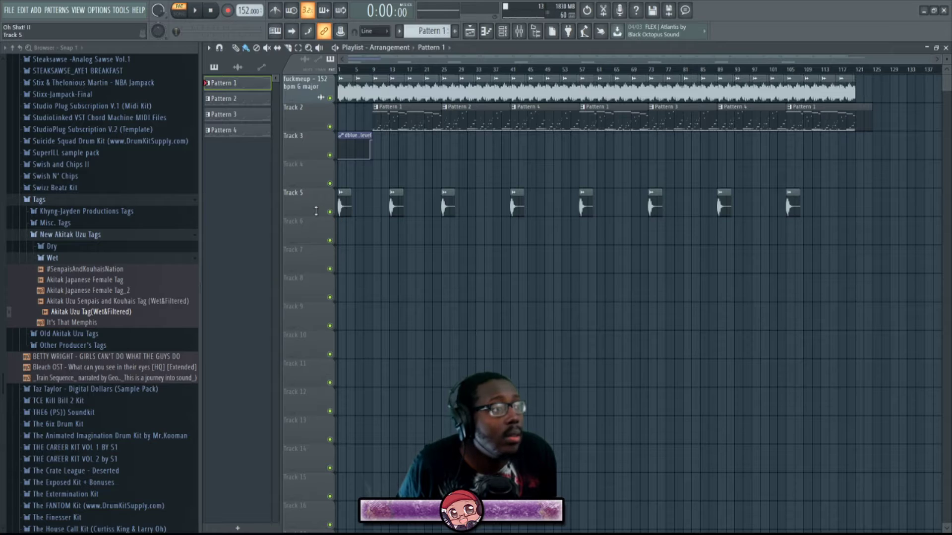
key("space")
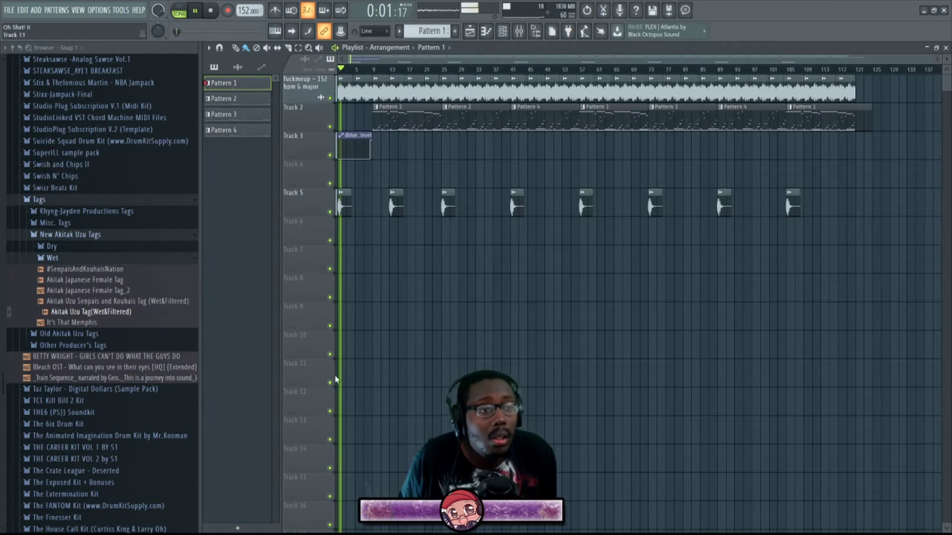
left_click(330, 212)
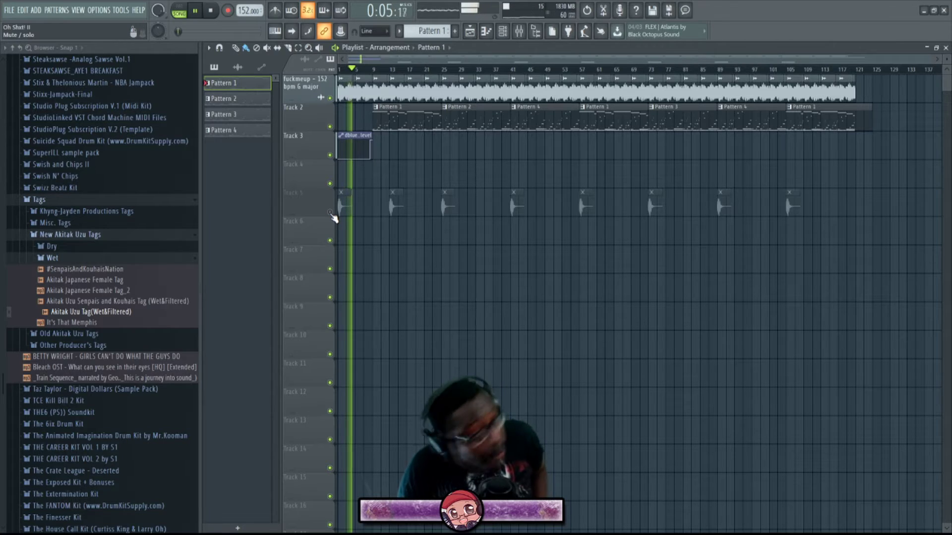